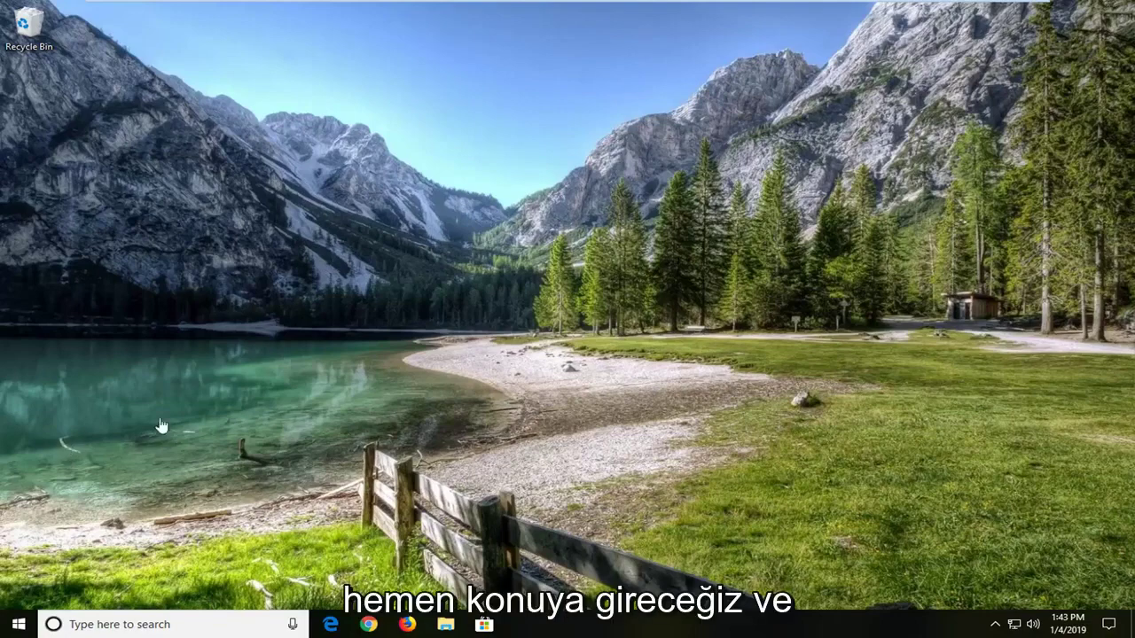
- Search Start for 'troubleshoot' and scroll the Troubleshoot page to the Blue Screen entry
click(12, 628)
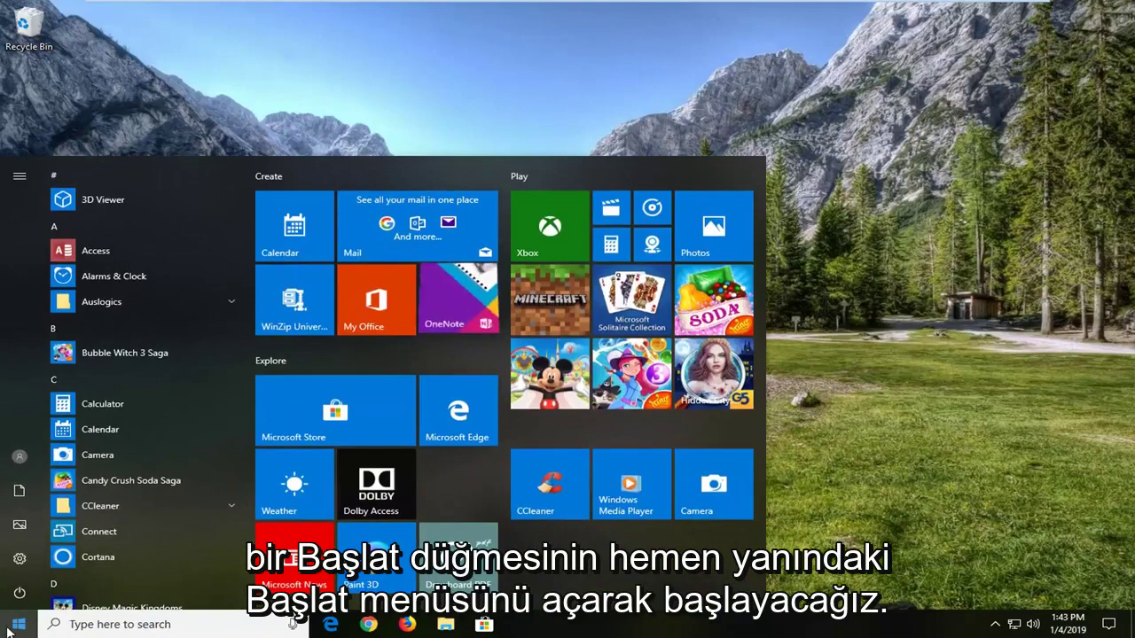
text(trou)
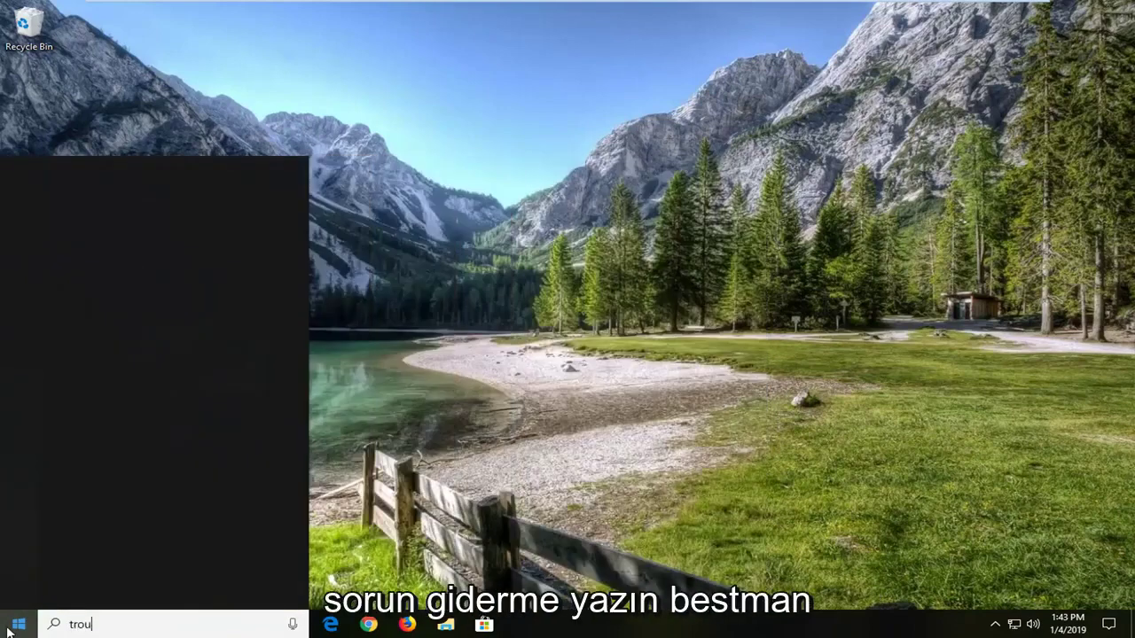
text(bleshoot)
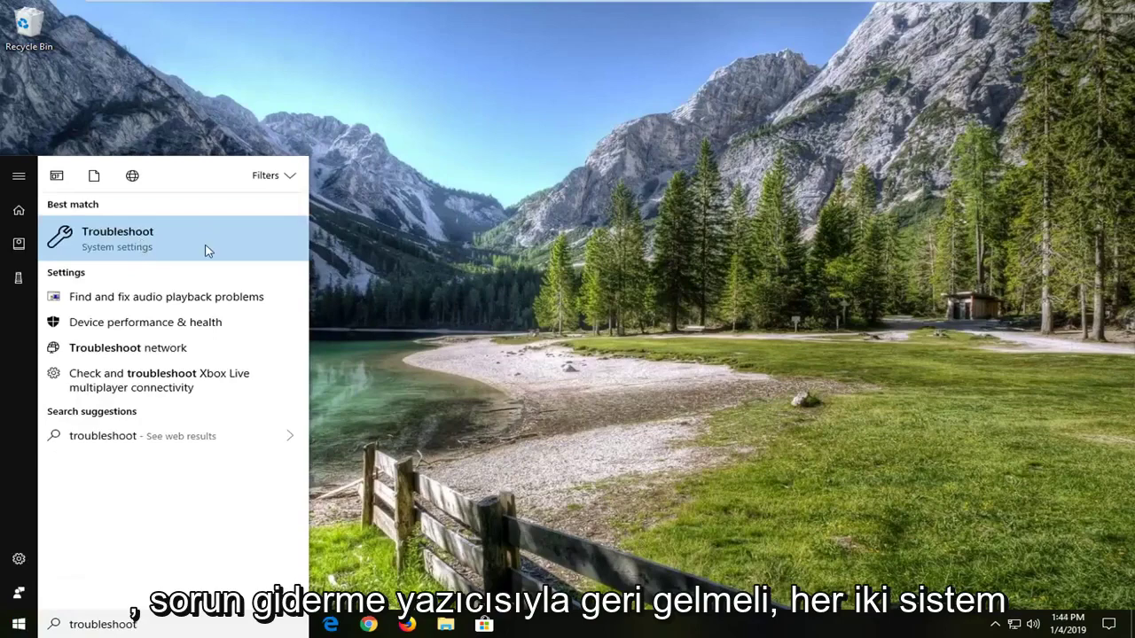
click(164, 259)
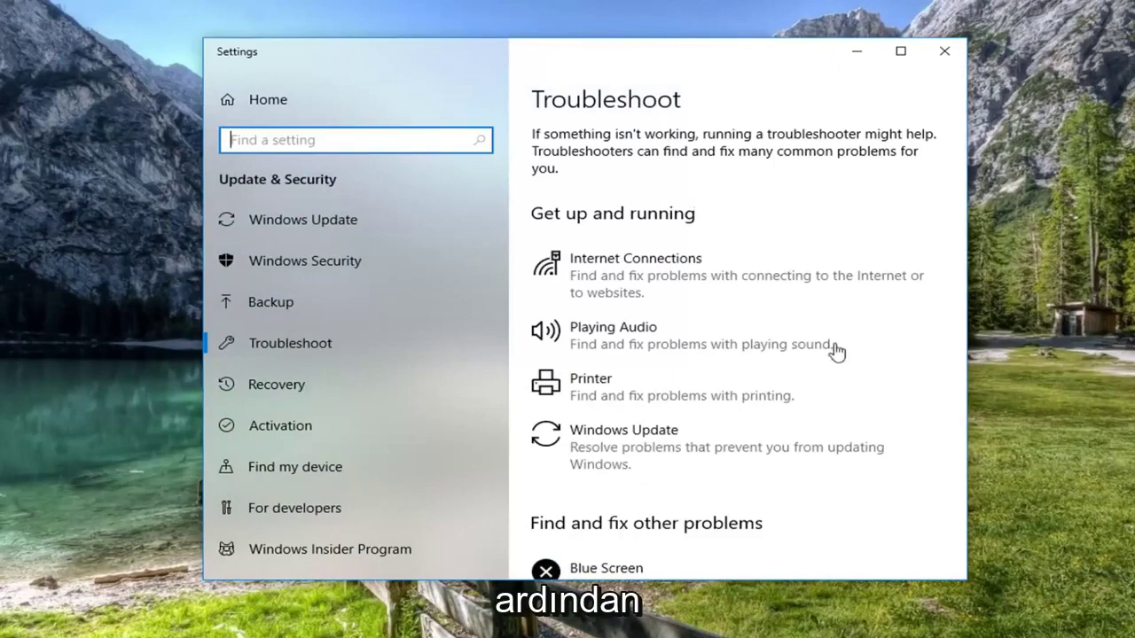
scroll(818, 337, down, 5)
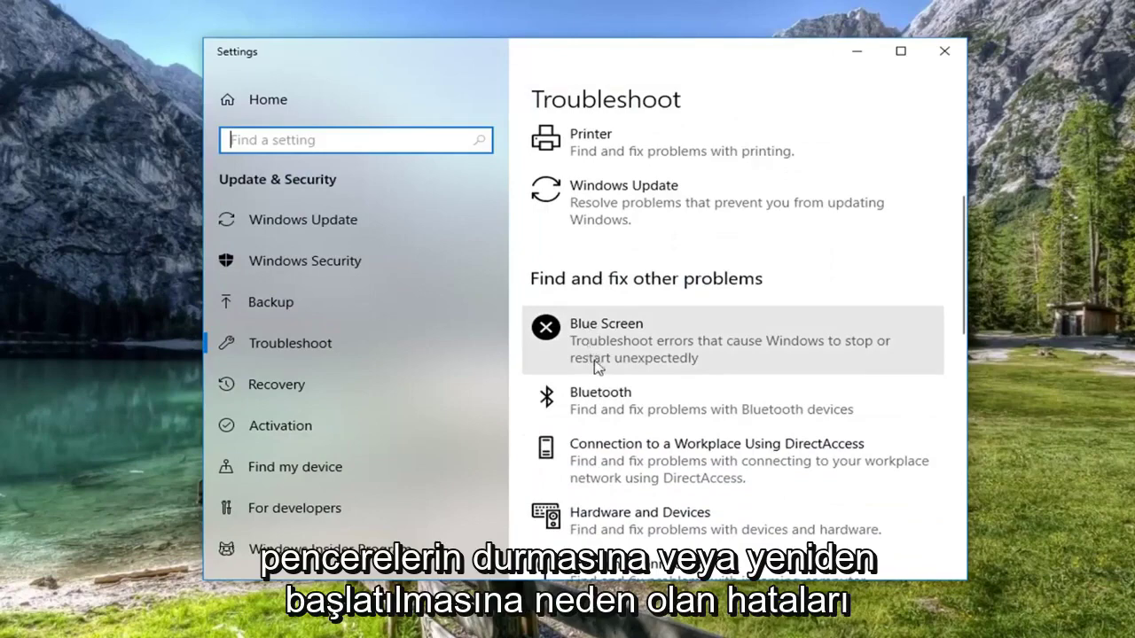
- Run the Blue Screen troubleshooter and dismiss its couldn't-identify-the-problem result
click(632, 354)
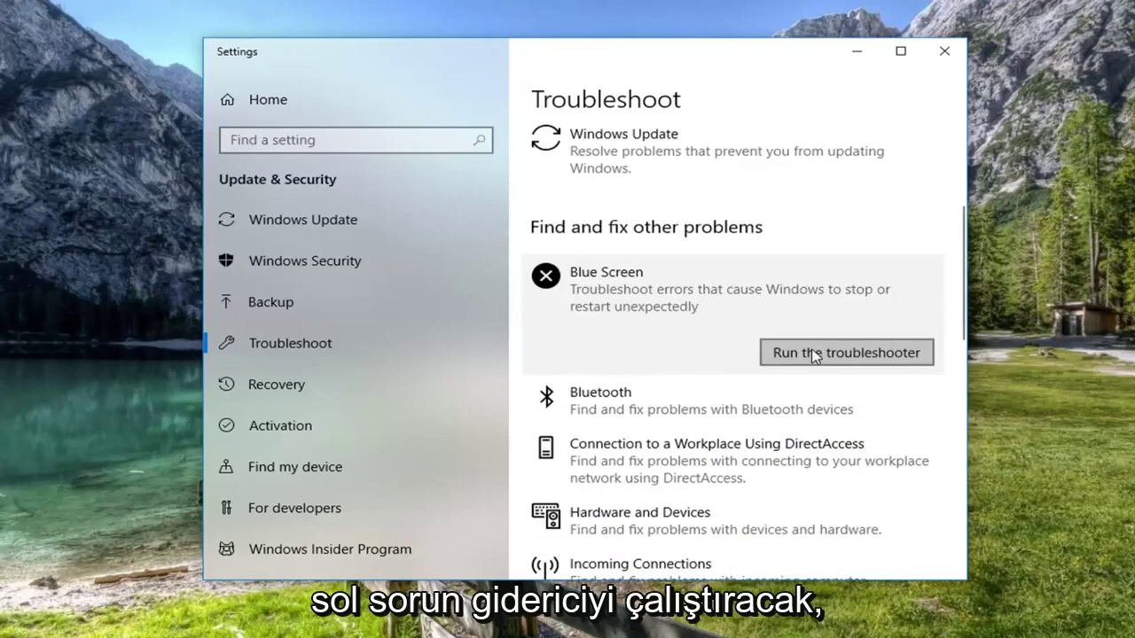
click(814, 353)
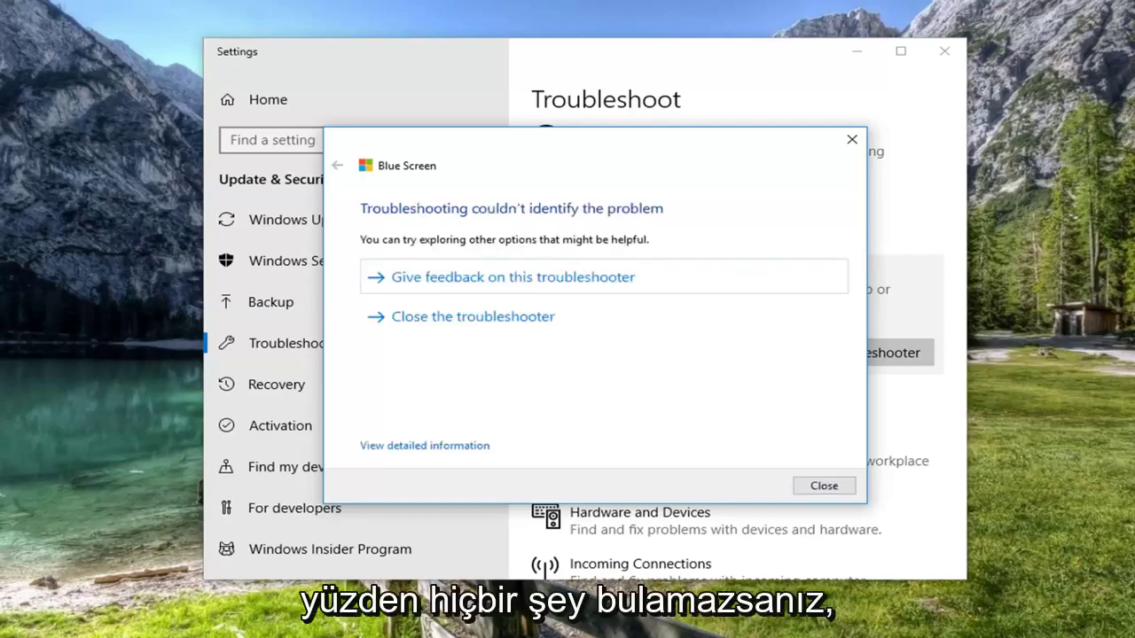
click(820, 485)
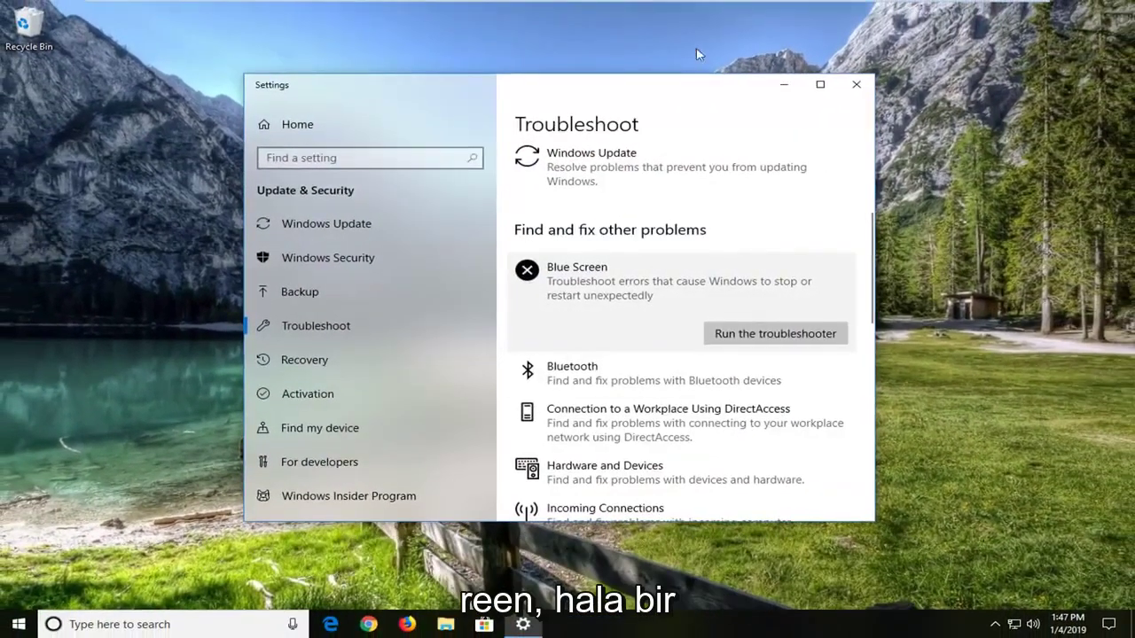
- Close Settings and launch Command Prompt as administrator from a Start search for 'cmd'
click(856, 85)
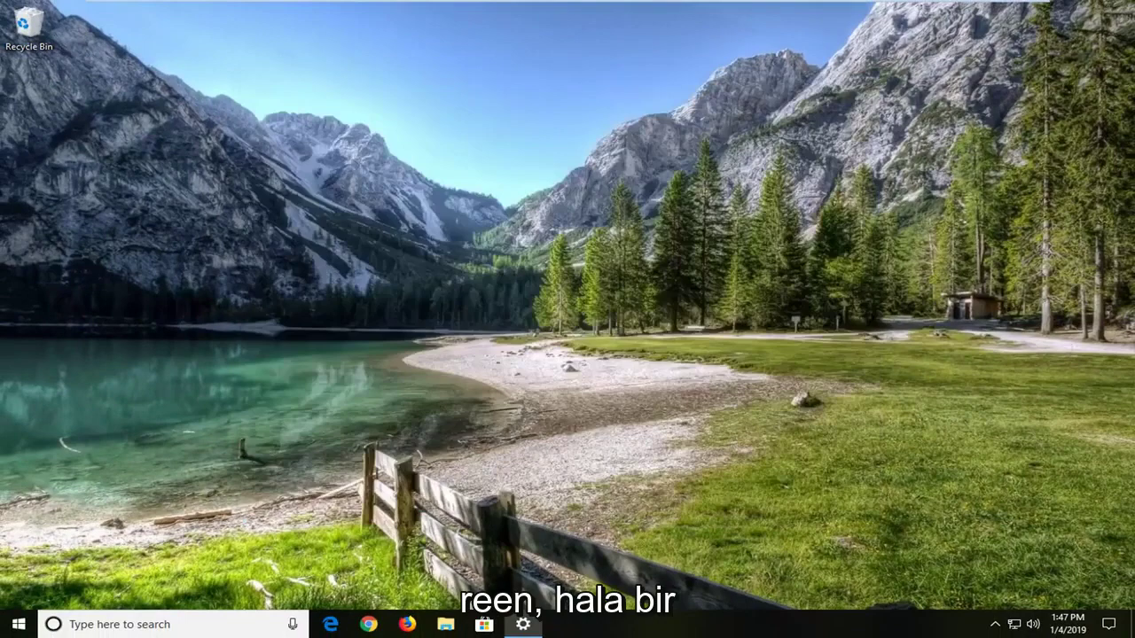
click(15, 628)
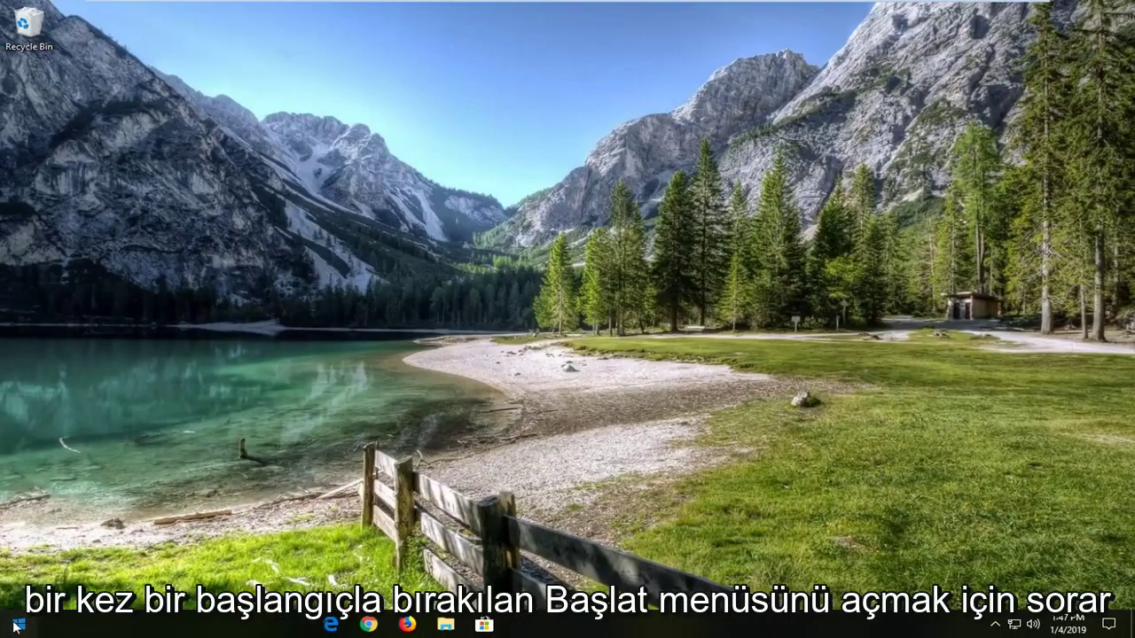
text(c)
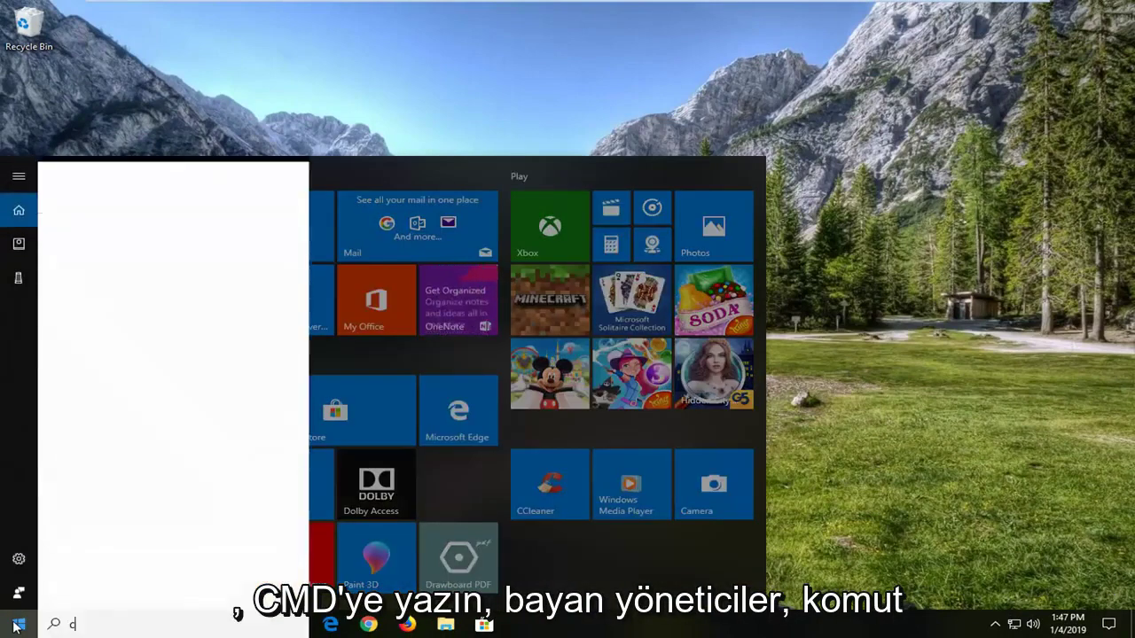
text(md)
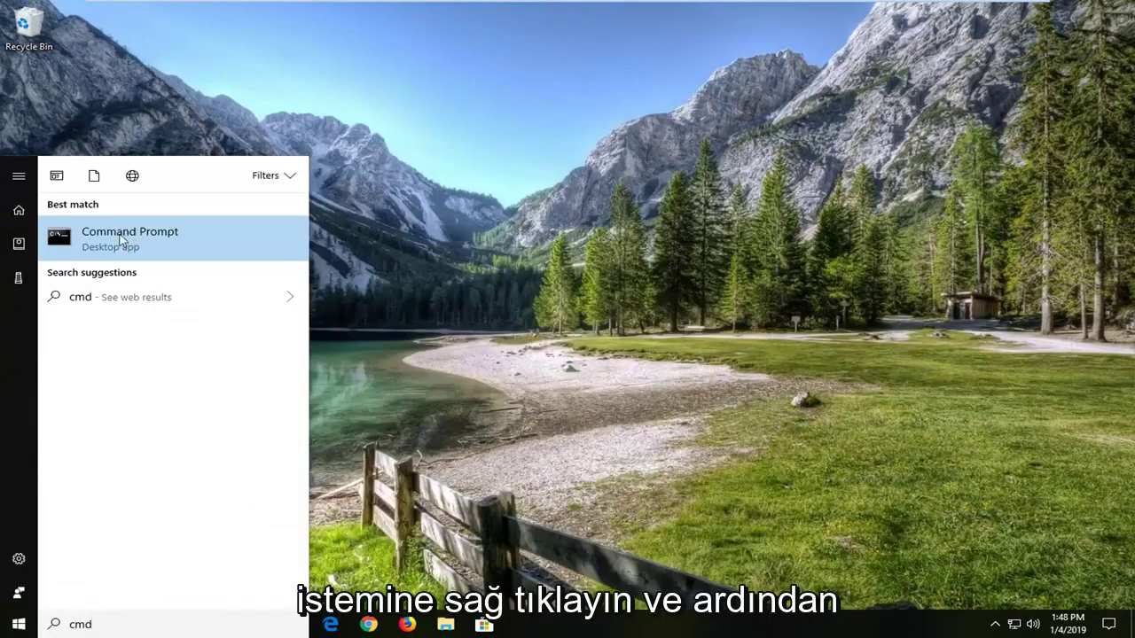
right_click(122, 237)
click(161, 255)
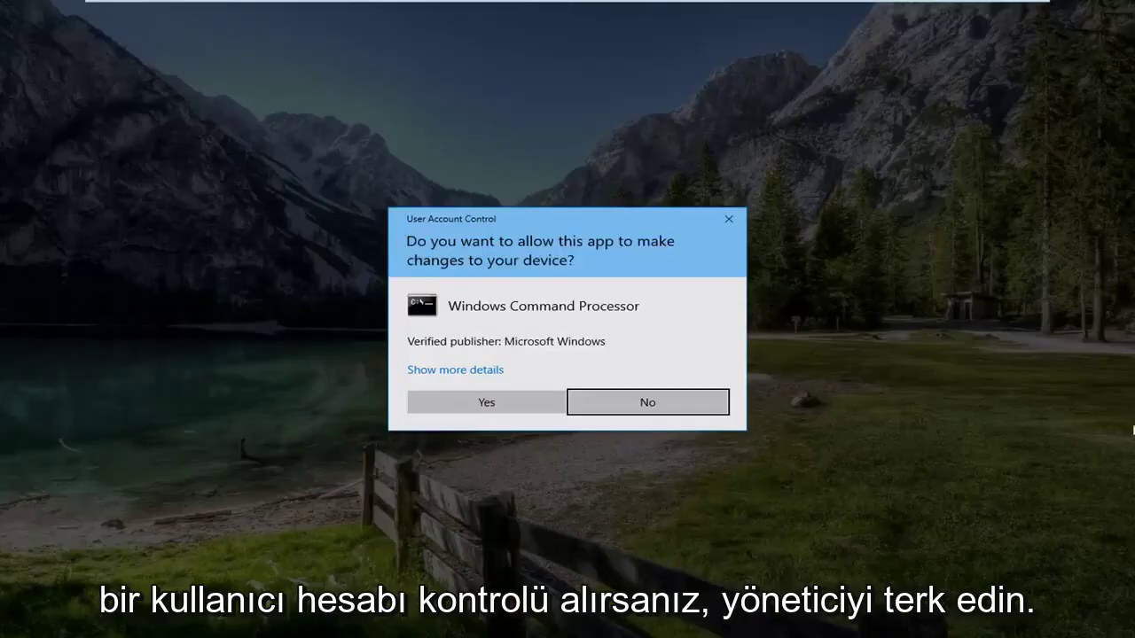
- Approve the UAC prompt and run 'netsh int ip reset' in the elevated Command Prompt
click(479, 404)
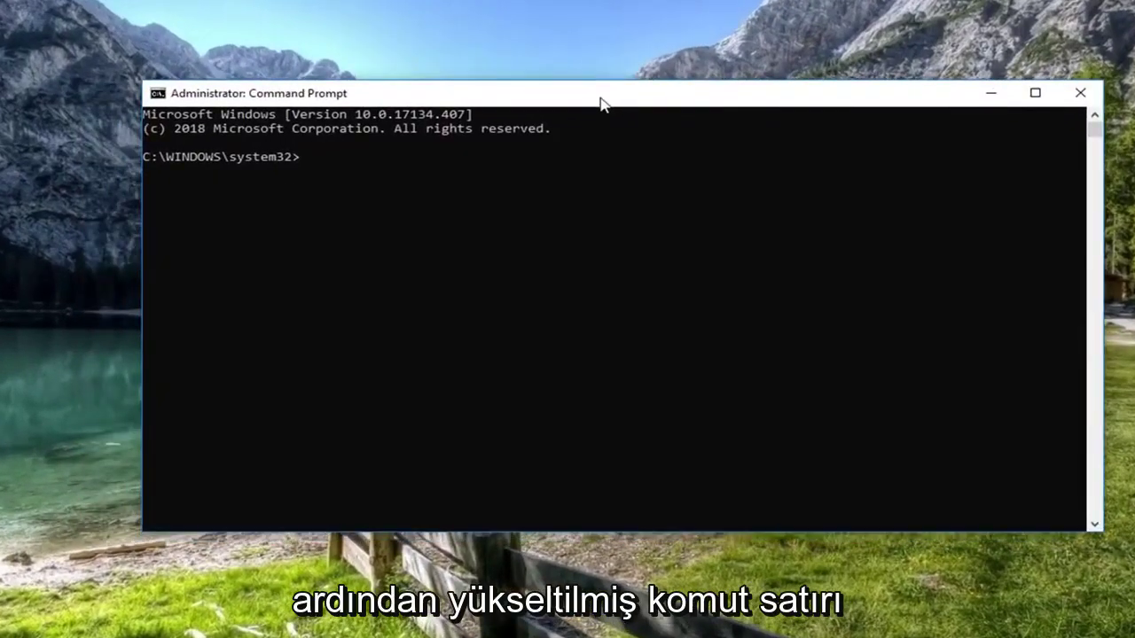
text(net)
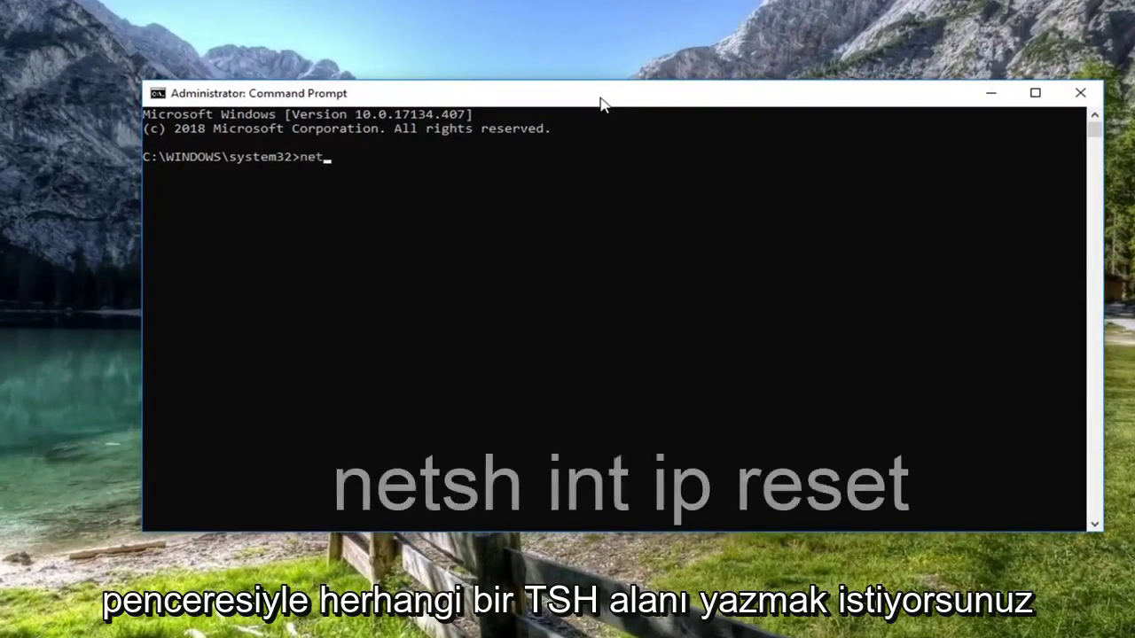
text(sh int ip reset)
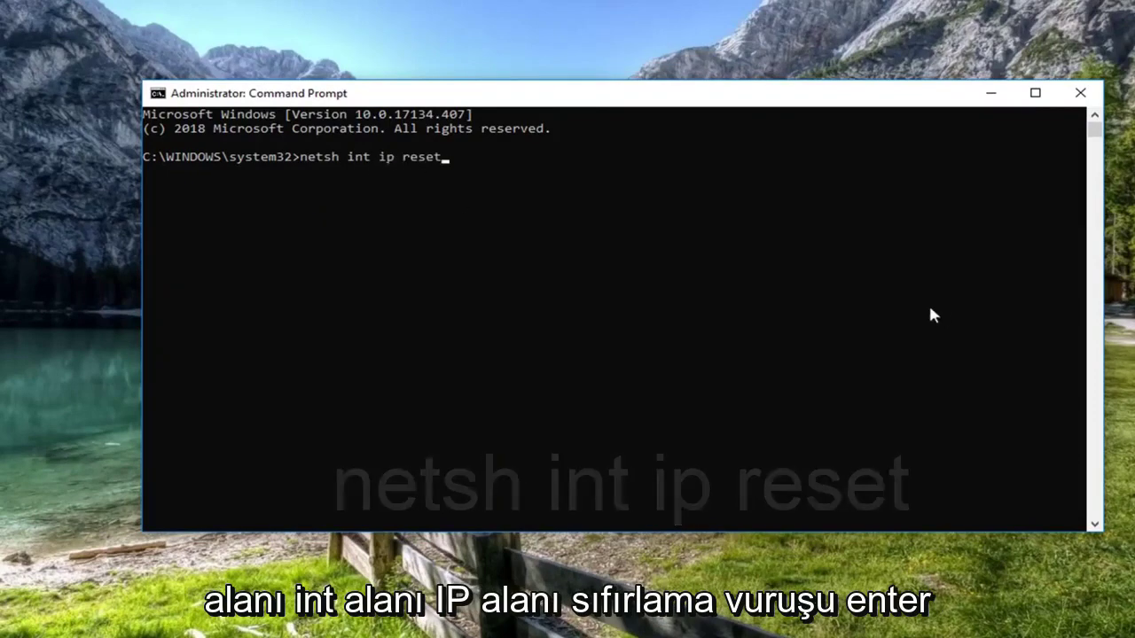
key(Return)
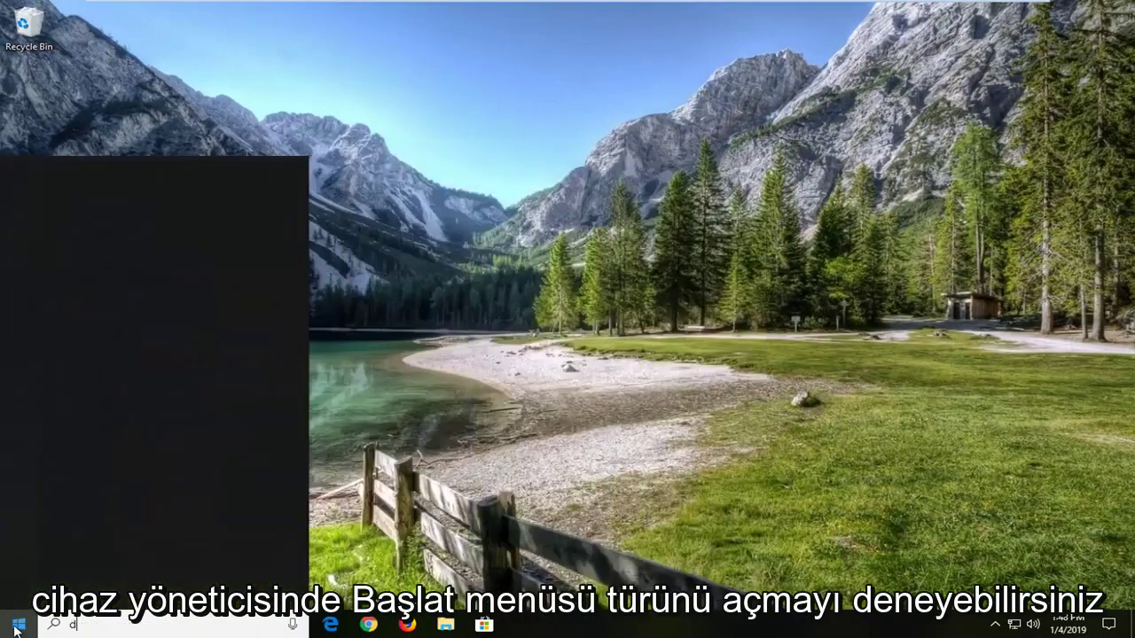
- Search Start for 'device manager' and open the Device Manager match
text(evice manager)
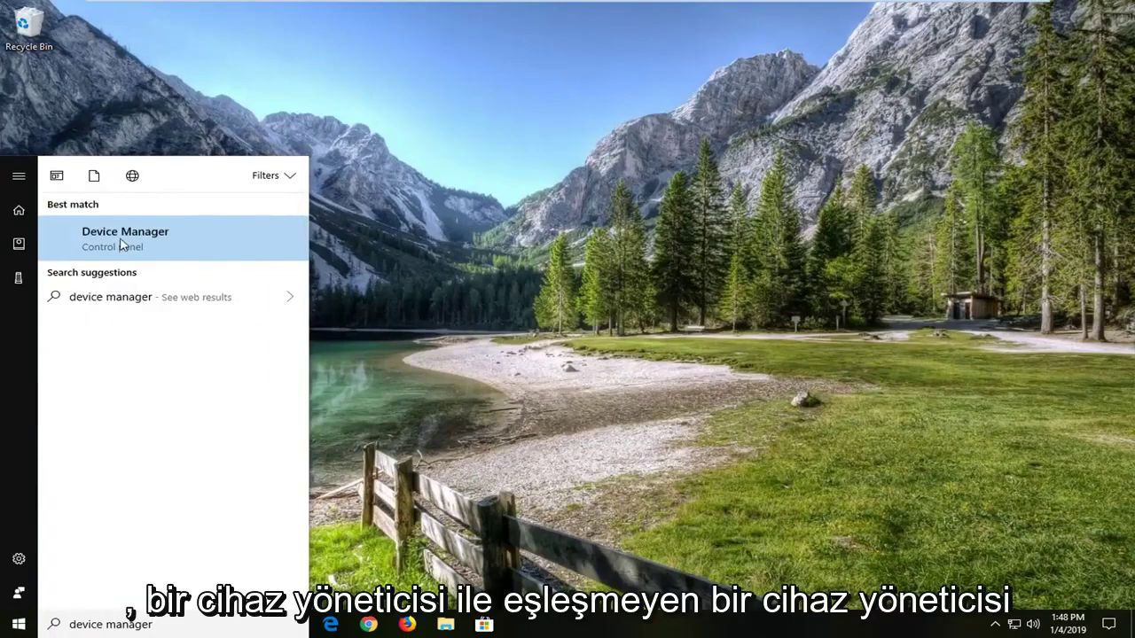
click(122, 244)
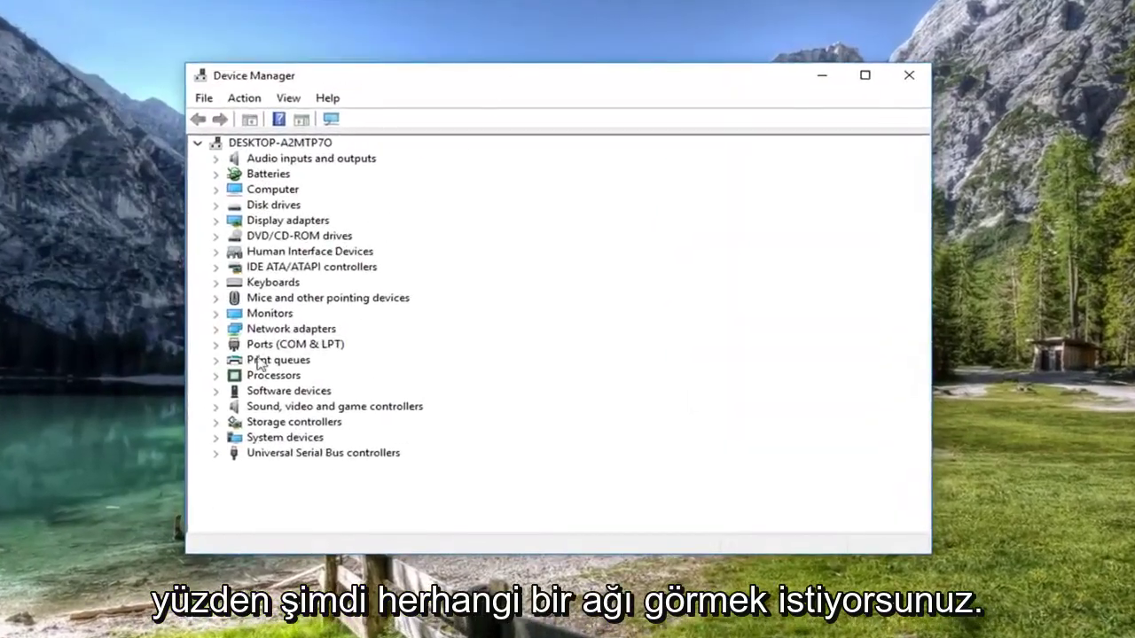
- Expand Network adapters and right-click the Intel(R) 82574L Gigabit Network Connection
click(256, 330)
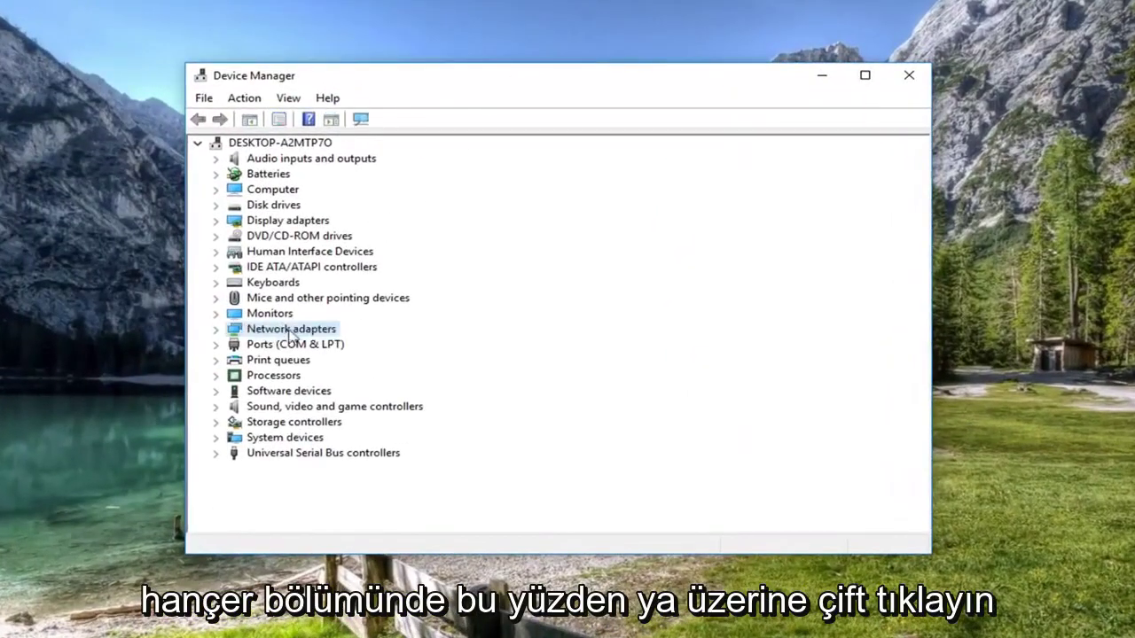
click(216, 330)
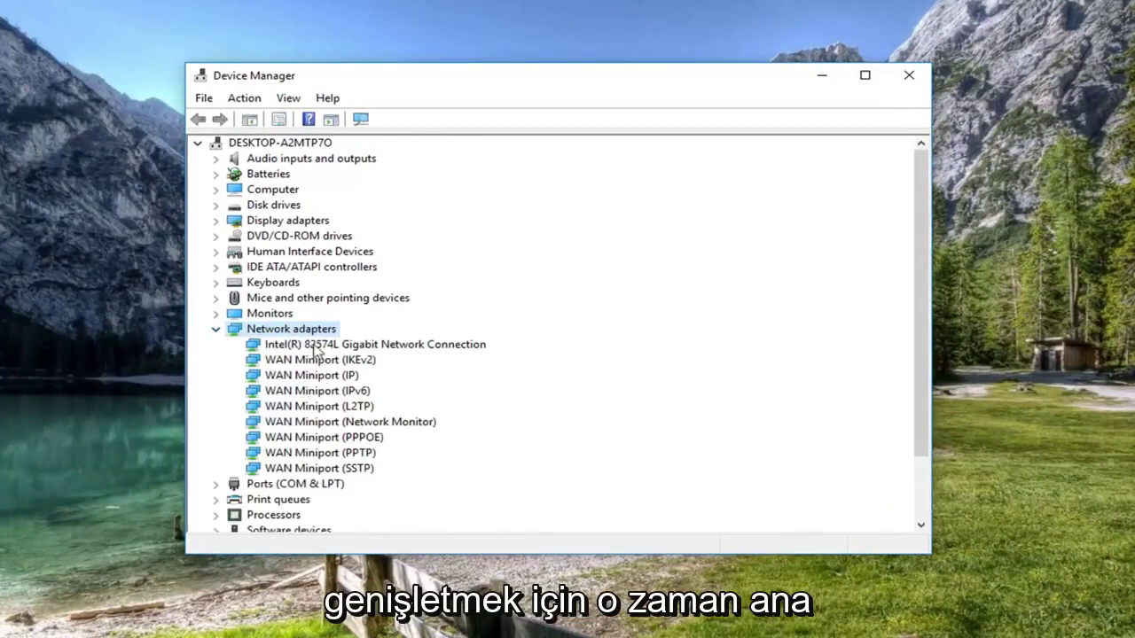
click(408, 345)
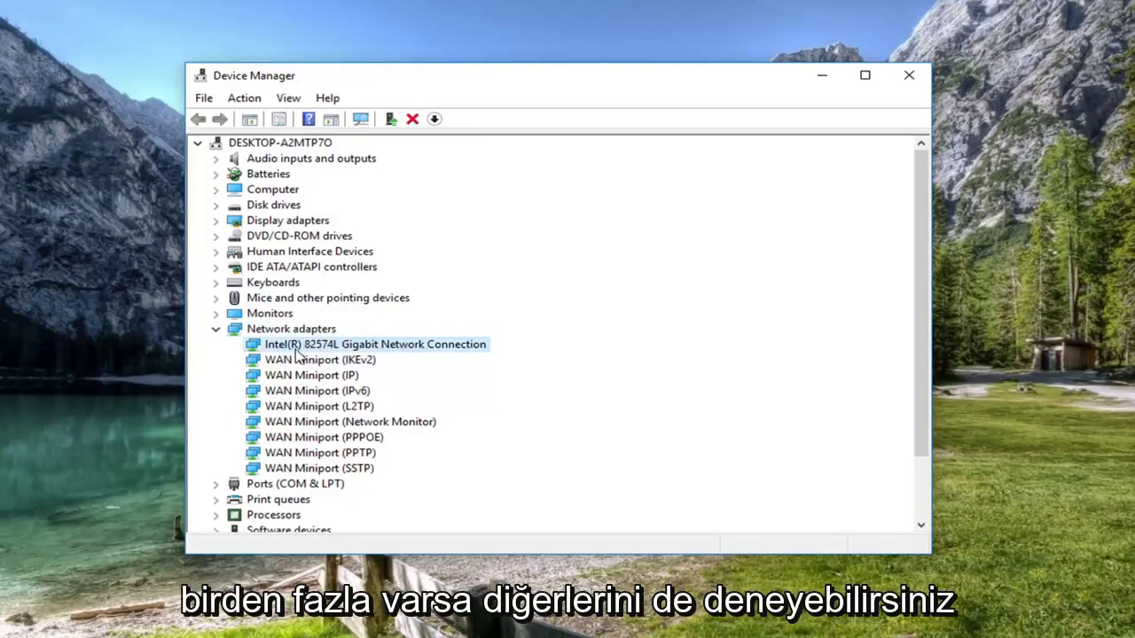
right_click(298, 351)
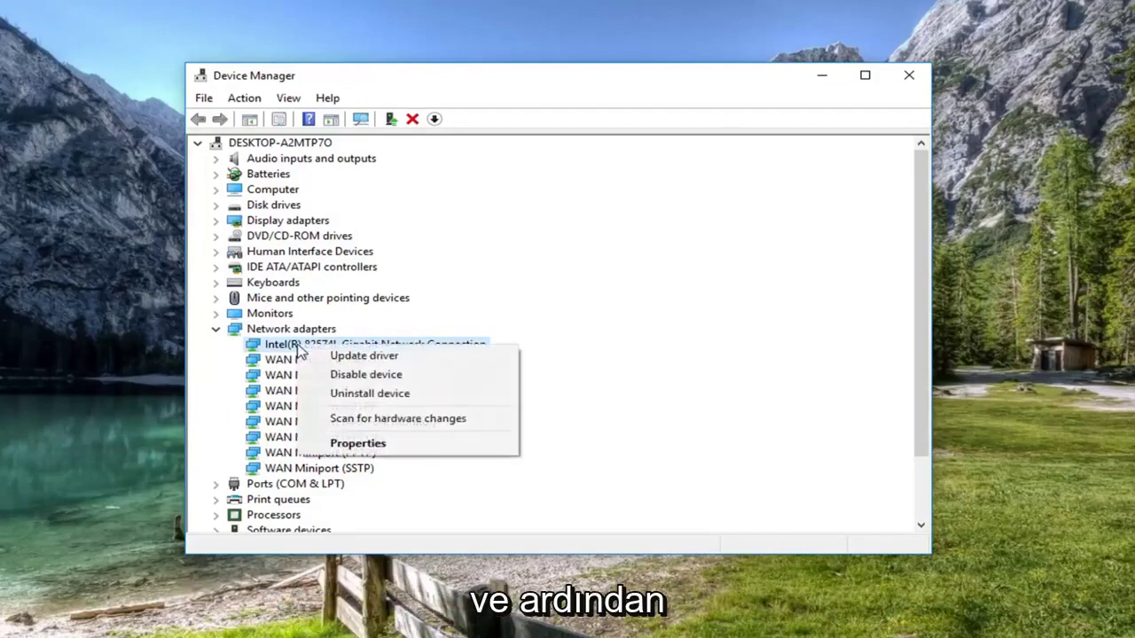
- Search automatically for an Intel 82574L driver update and close the already-installed result
click(346, 355)
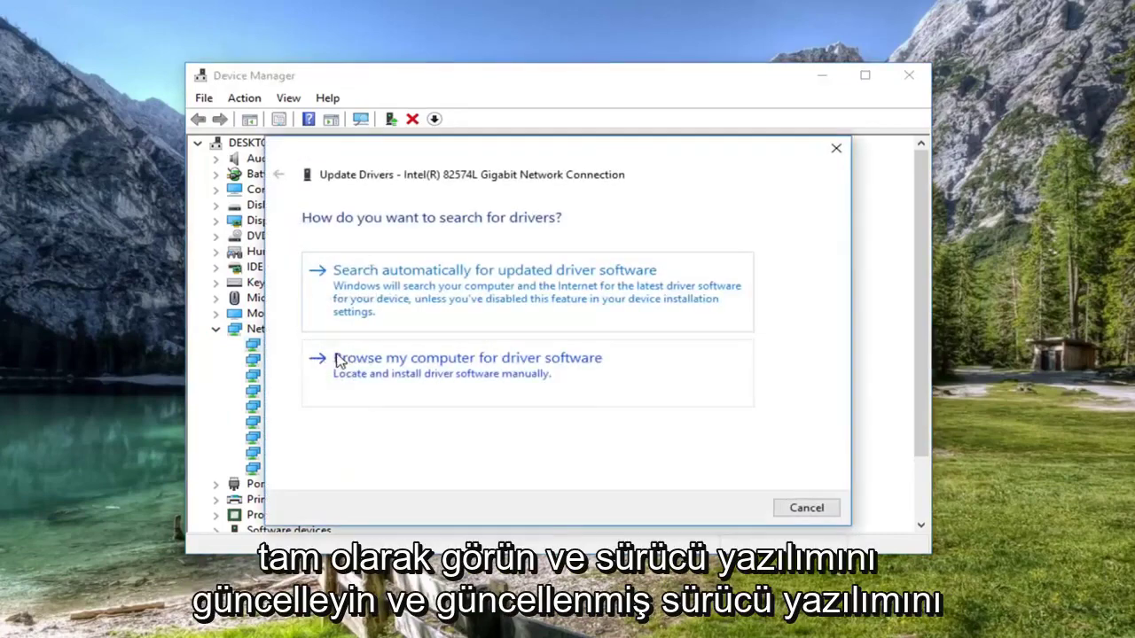
click(359, 301)
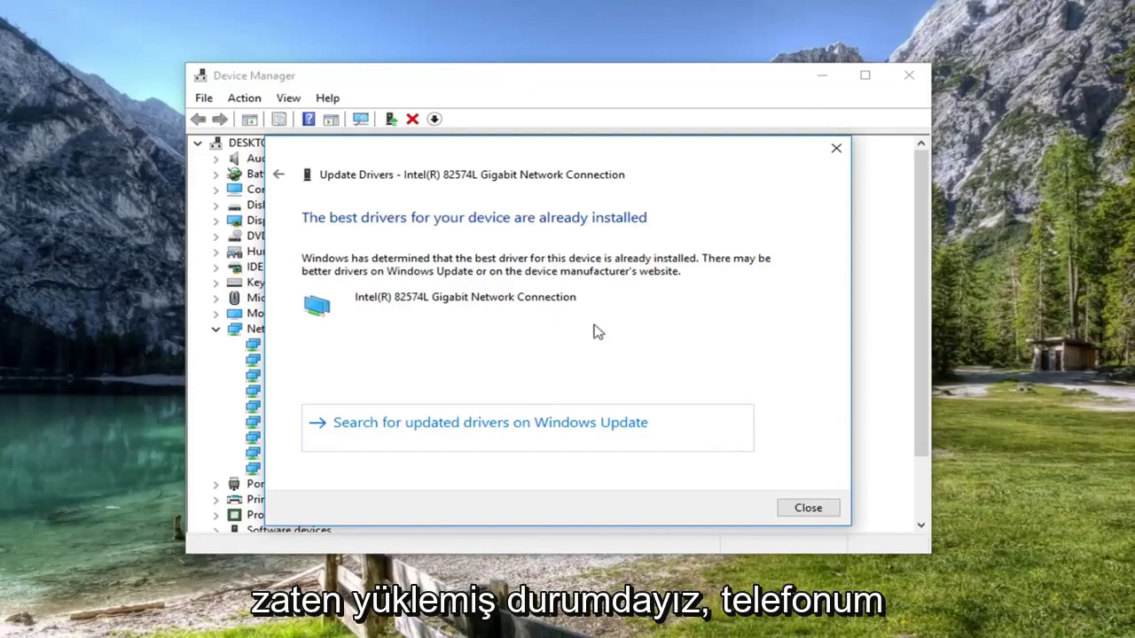
click(802, 507)
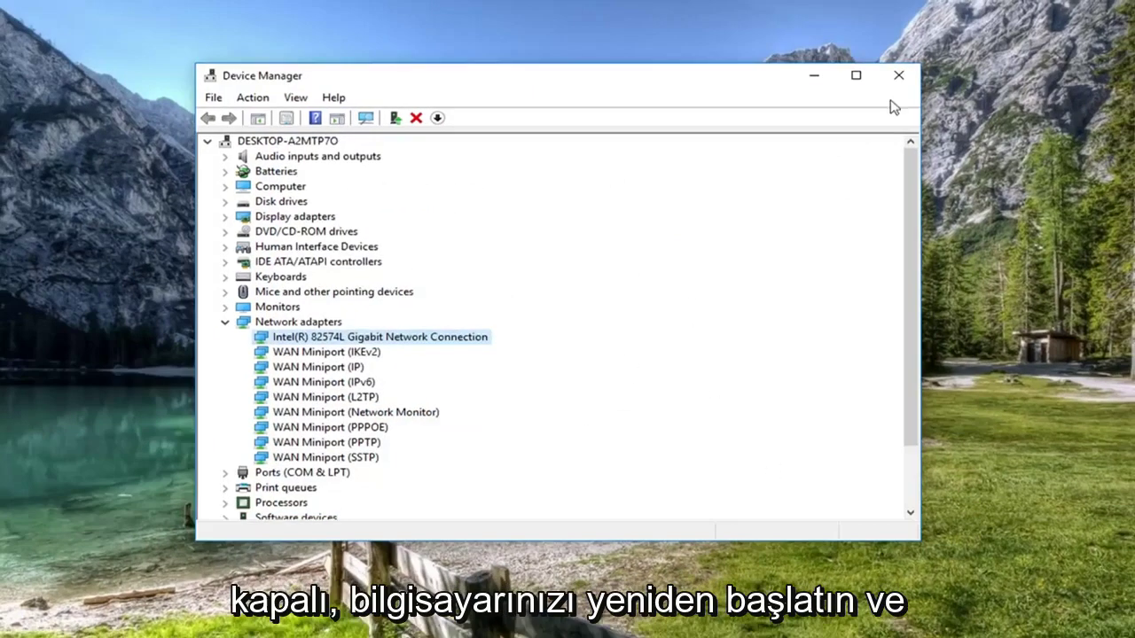
- Close the Device Manager window, leaving only the desktop
click(908, 75)
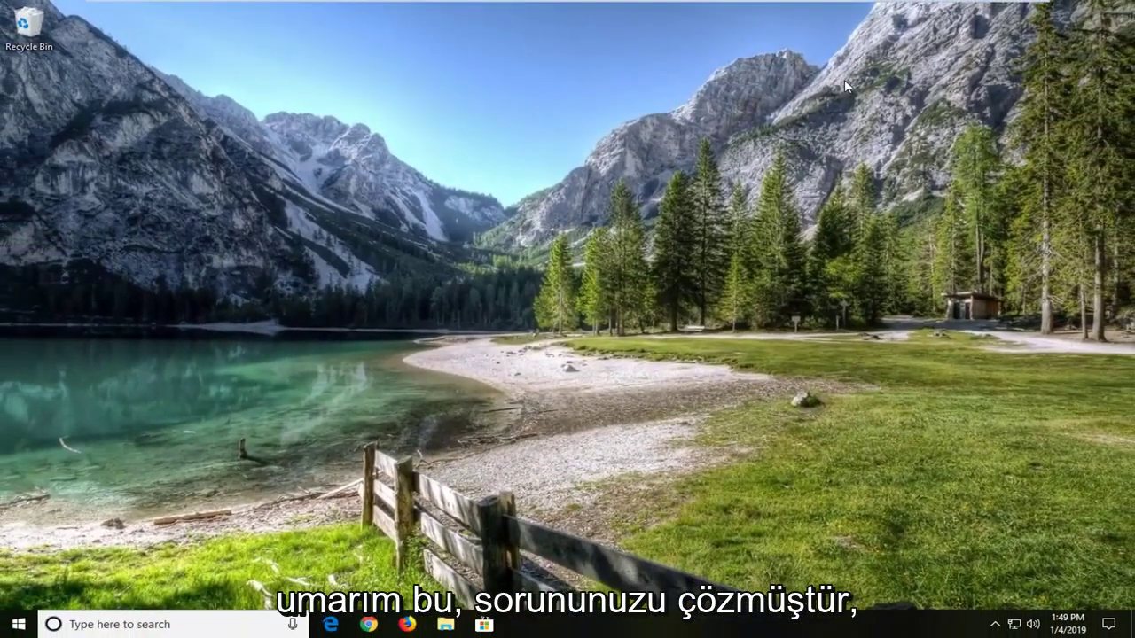